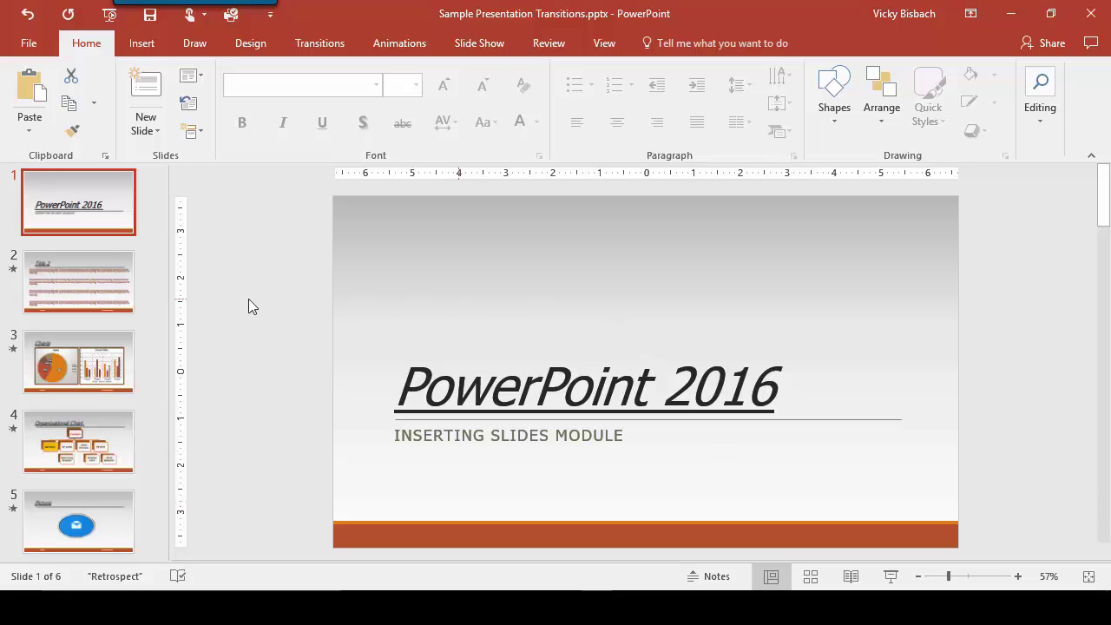
# Step: Select slide 2, 'Title 2', in the slide thumbnail pane
pyautogui.click(60, 271)
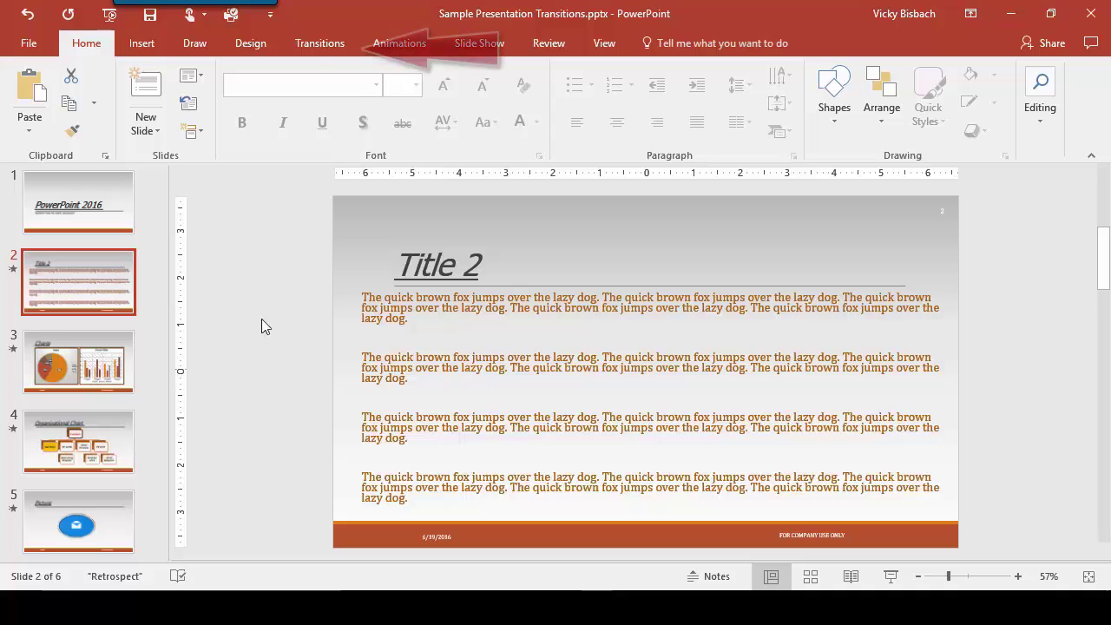
# Step: Apply the Random Bars transition to slide 2 with the Horizontal effect option
pyautogui.click(314, 45)
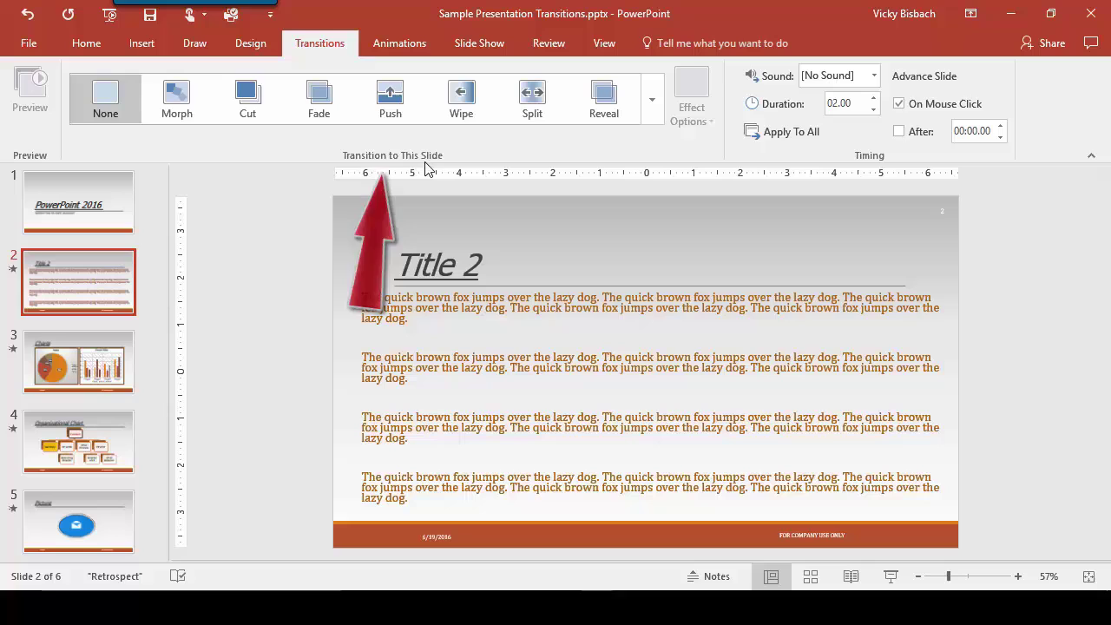
pyautogui.click(652, 102)
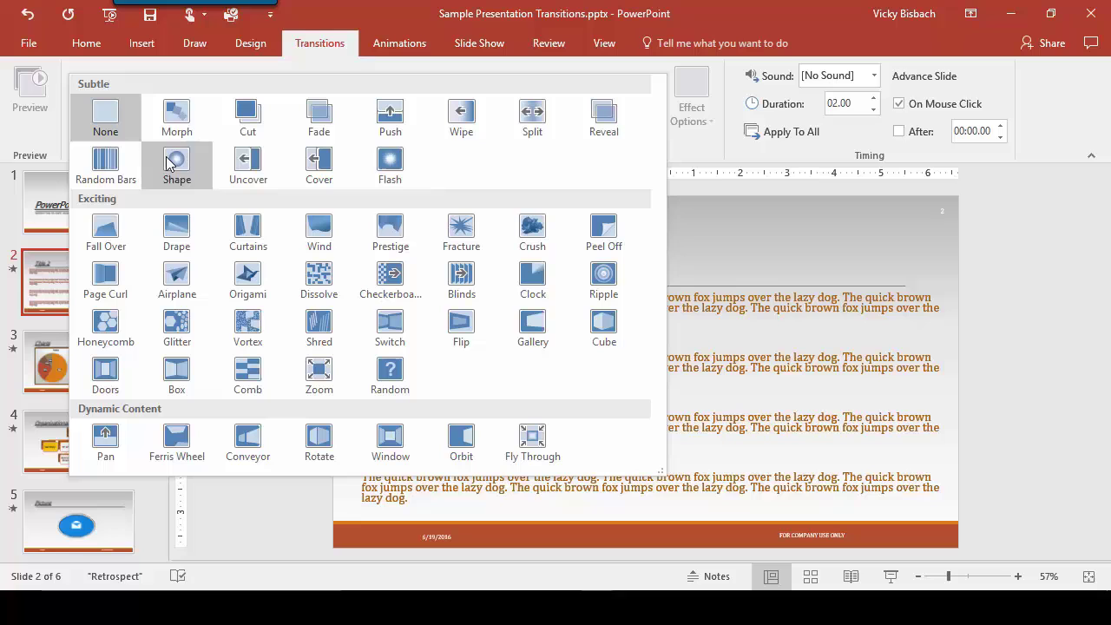
pyautogui.click(105, 165)
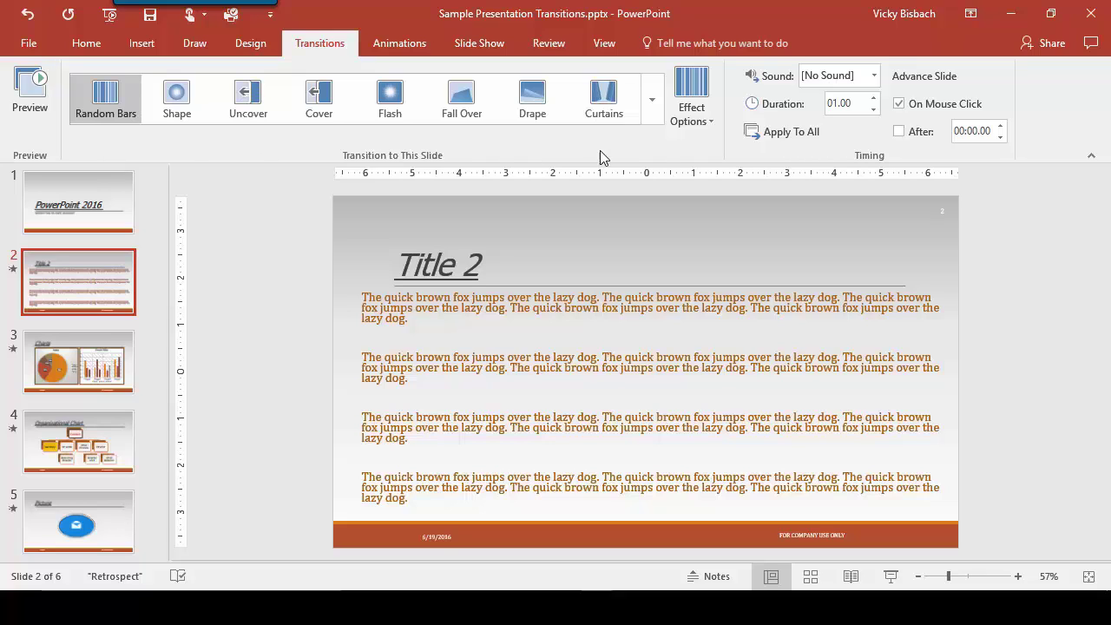
pyautogui.click(704, 127)
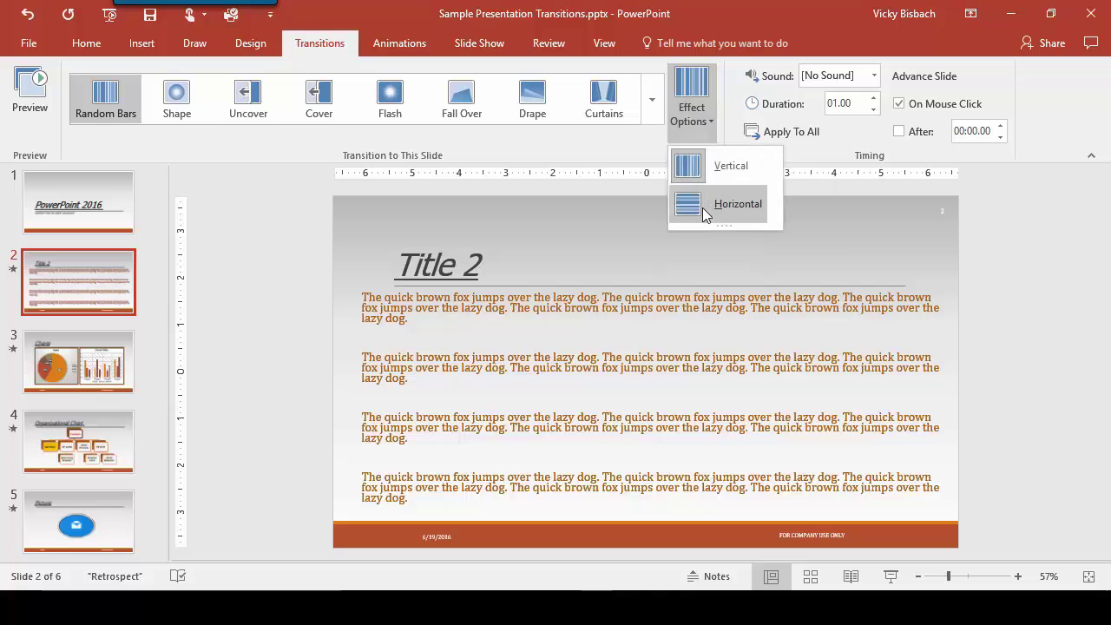
pyautogui.click(705, 208)
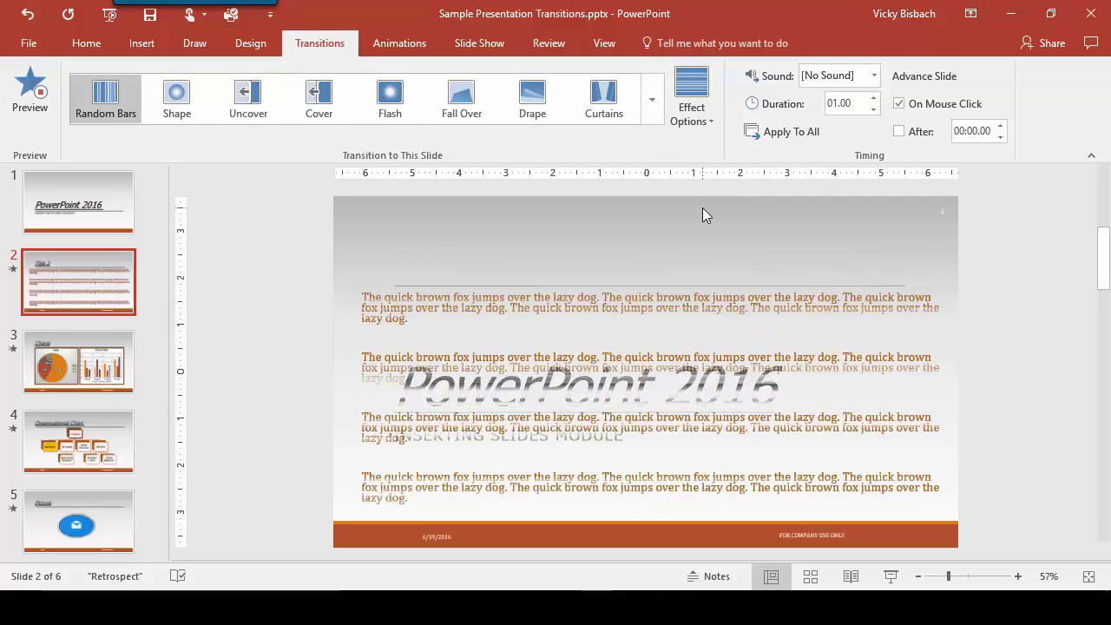
# Step: Give slide 3, the Charts slide, the Airplane transition
pyautogui.click(112, 339)
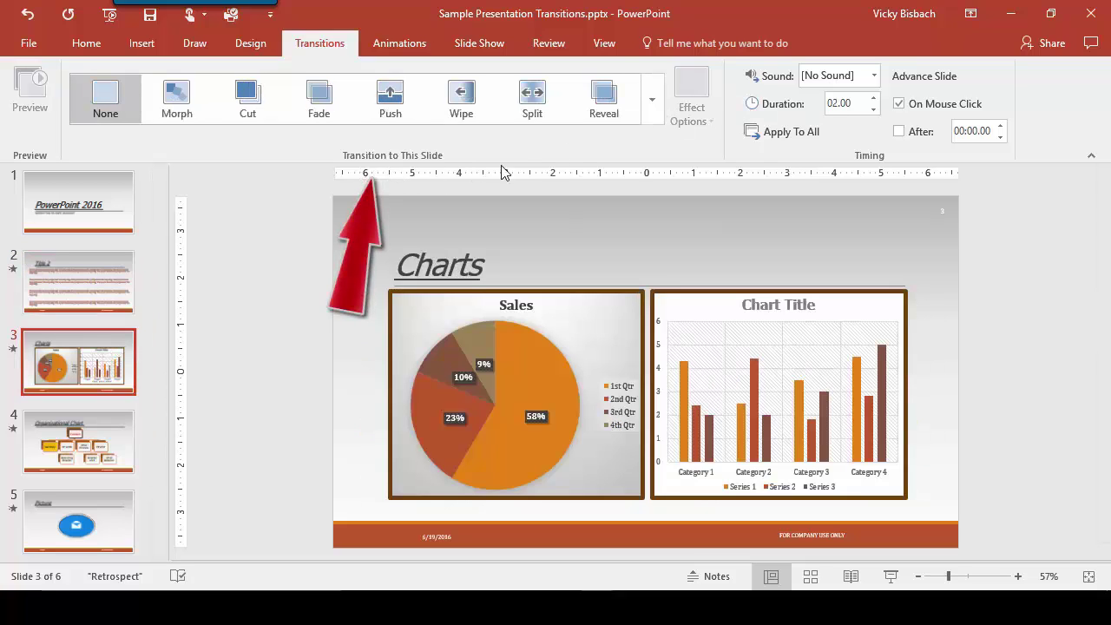
pyautogui.click(651, 100)
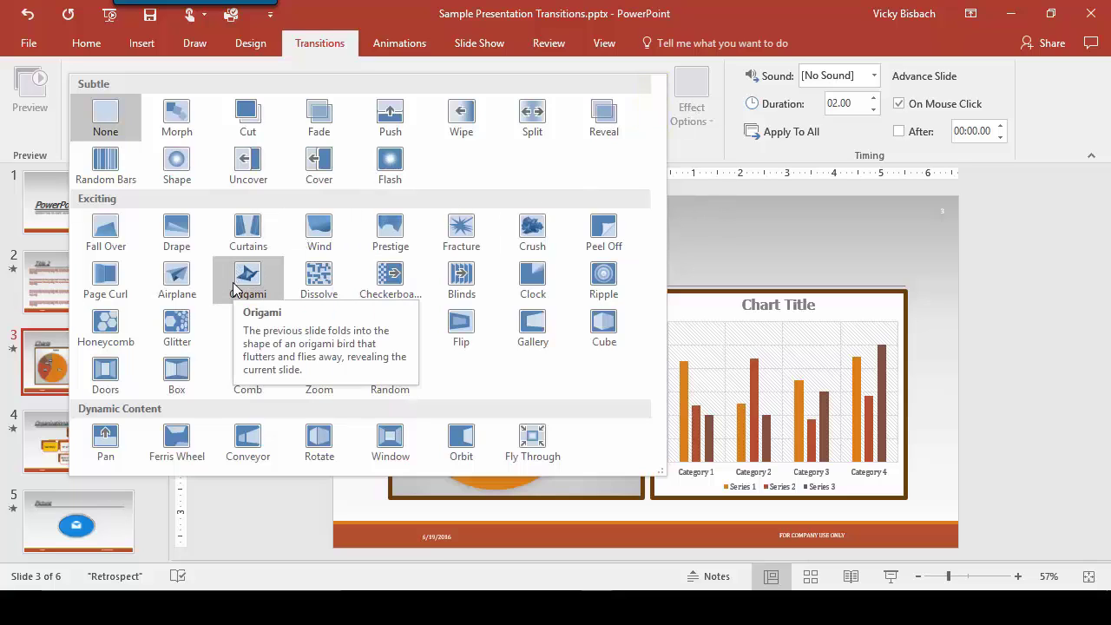
pyautogui.click(178, 282)
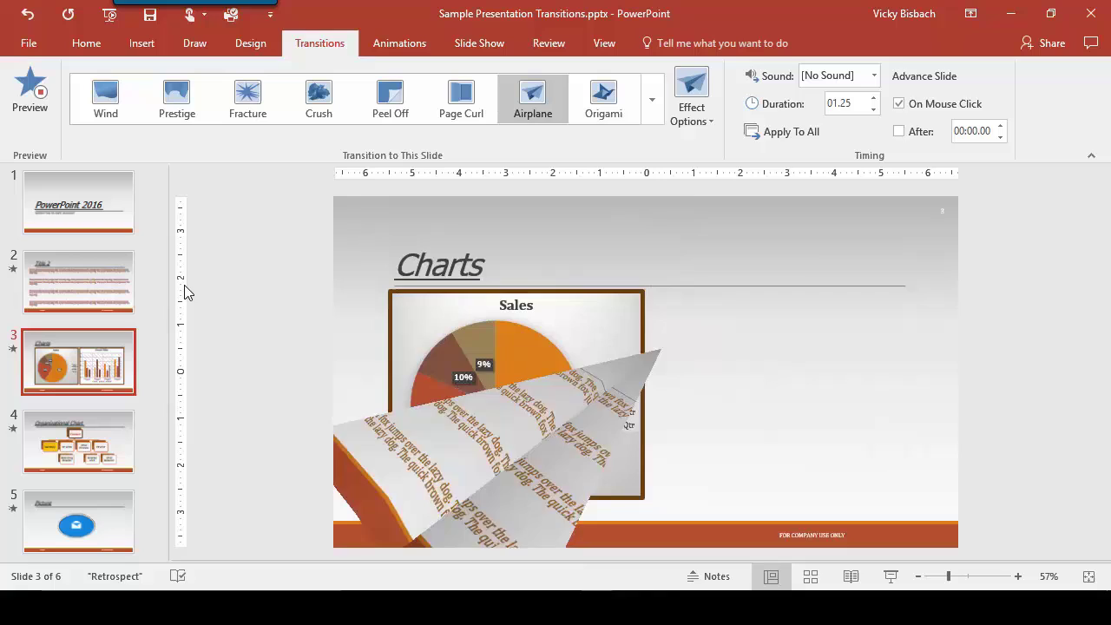
pyautogui.click(693, 122)
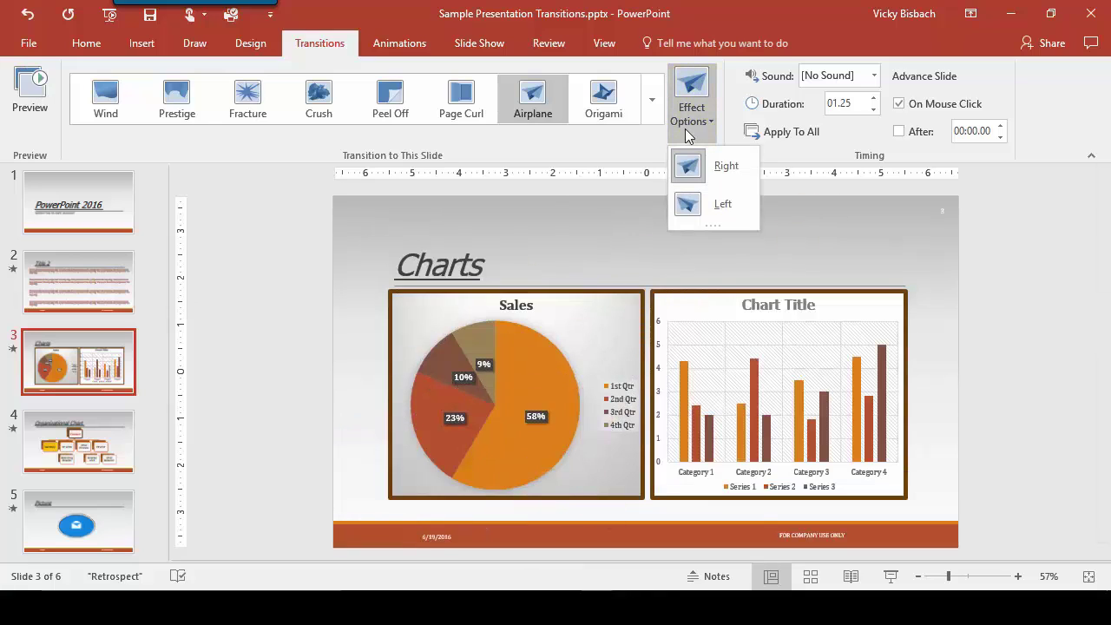
pyautogui.click(237, 414)
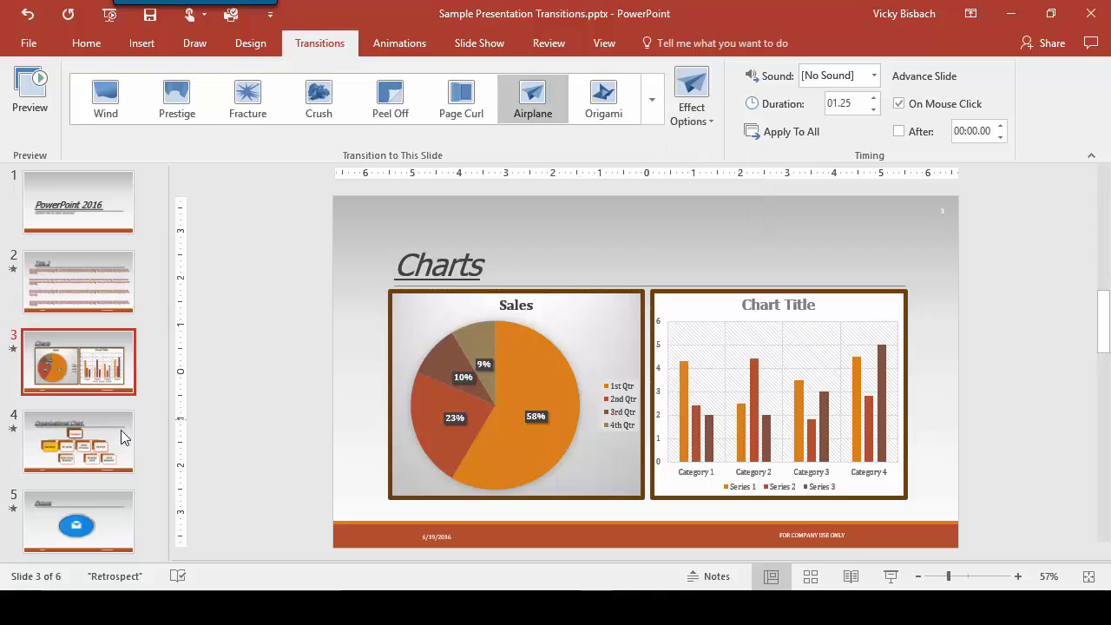
# Step: Give slide 4 a Checkerboard transition From Top, then select slide 5
pyautogui.click(122, 427)
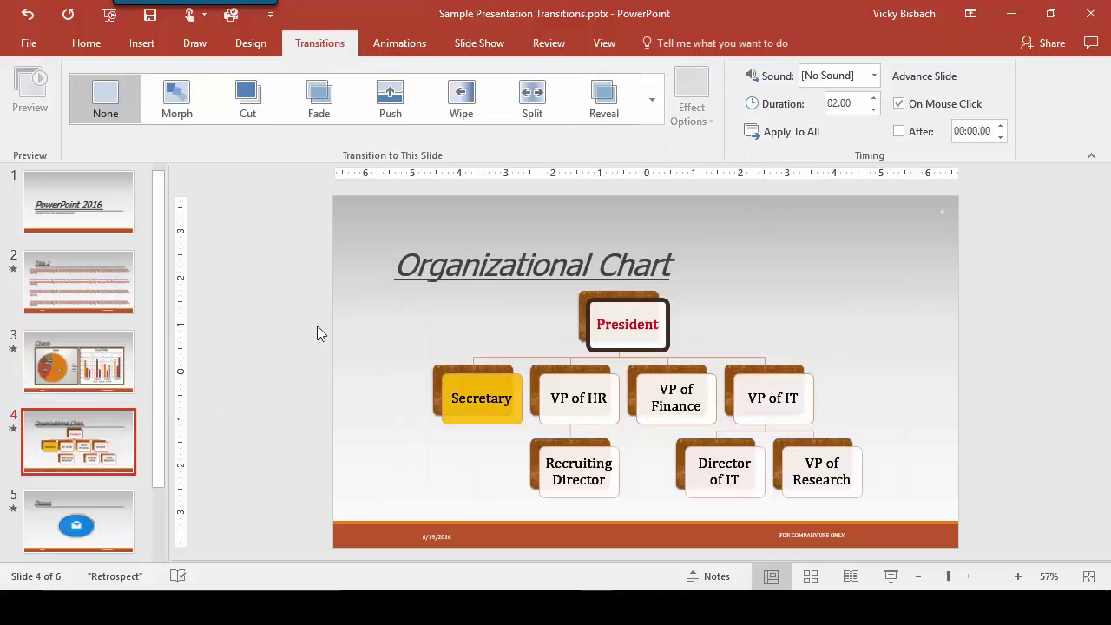
pyautogui.click(652, 102)
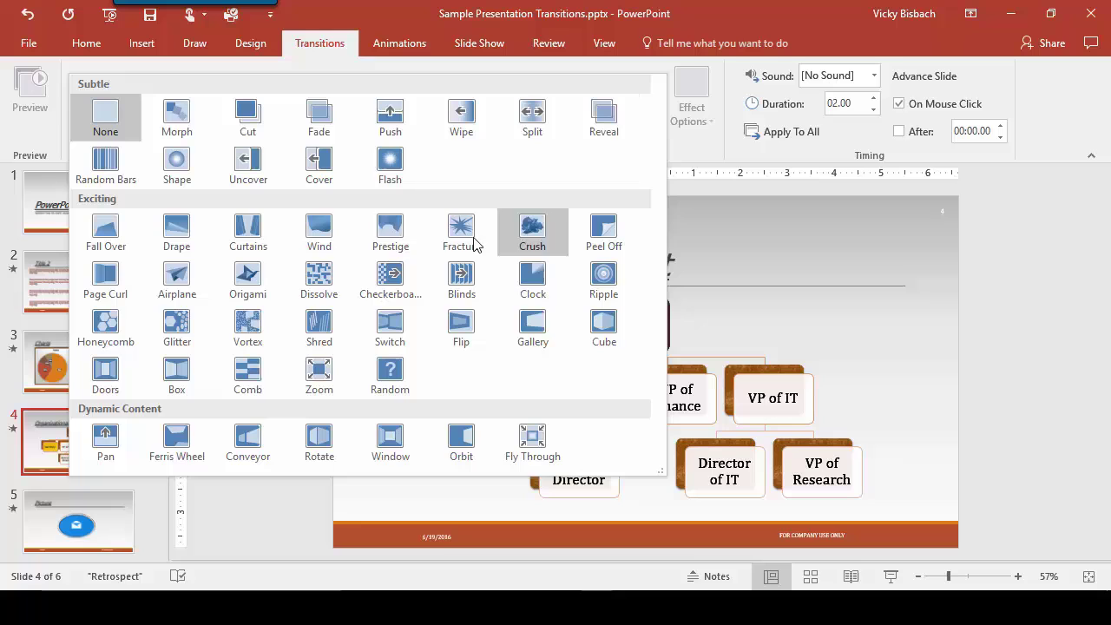
pyautogui.click(391, 278)
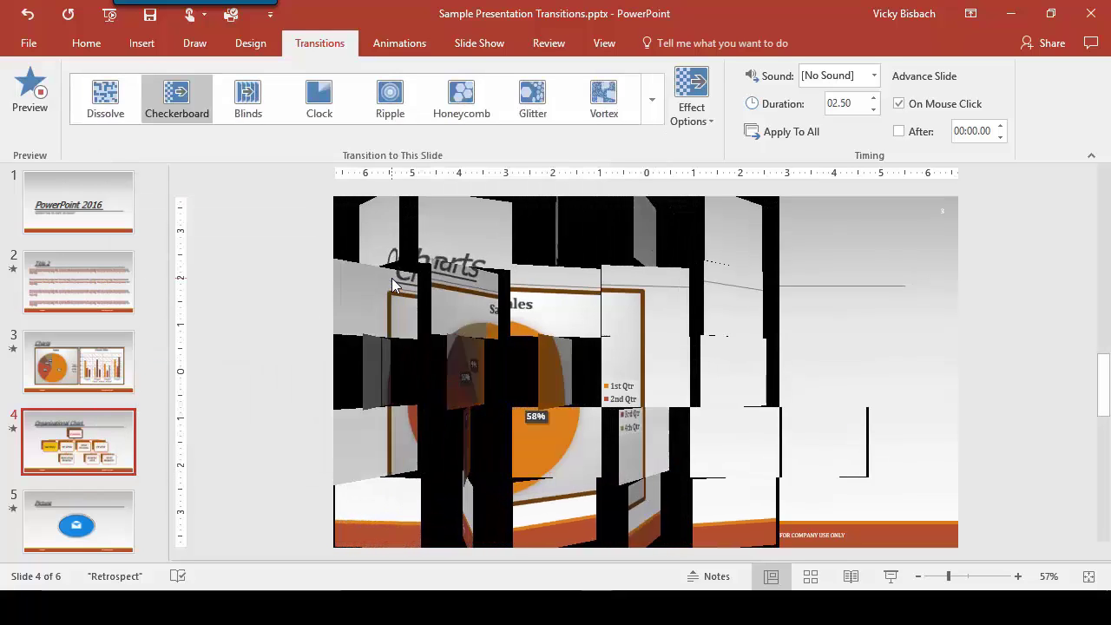
pyautogui.click(695, 113)
pyautogui.click(710, 201)
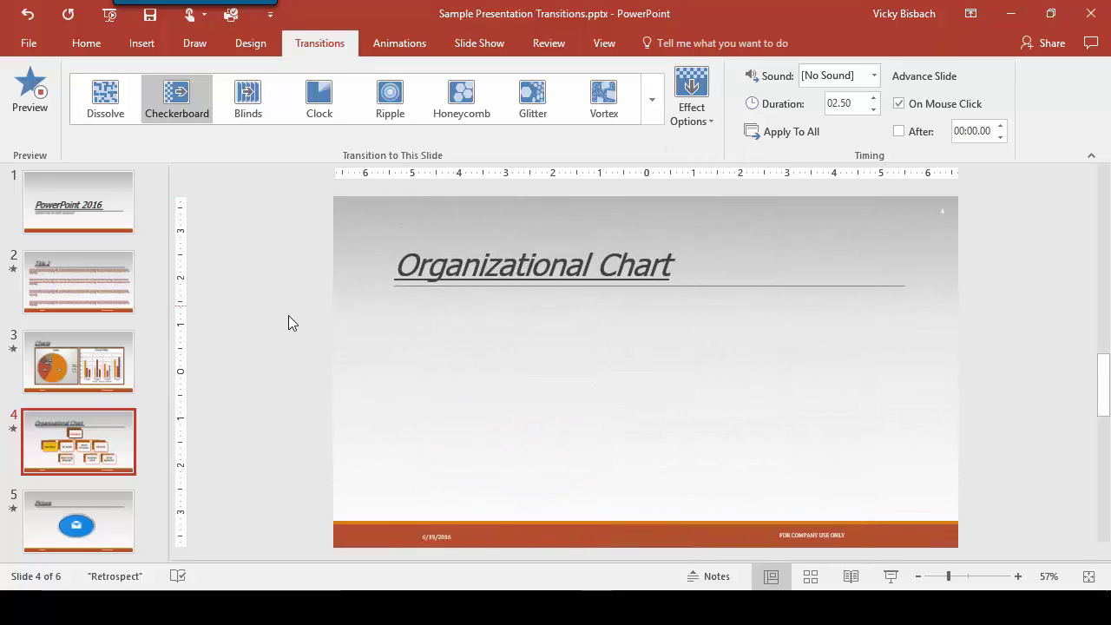
pyautogui.click(115, 529)
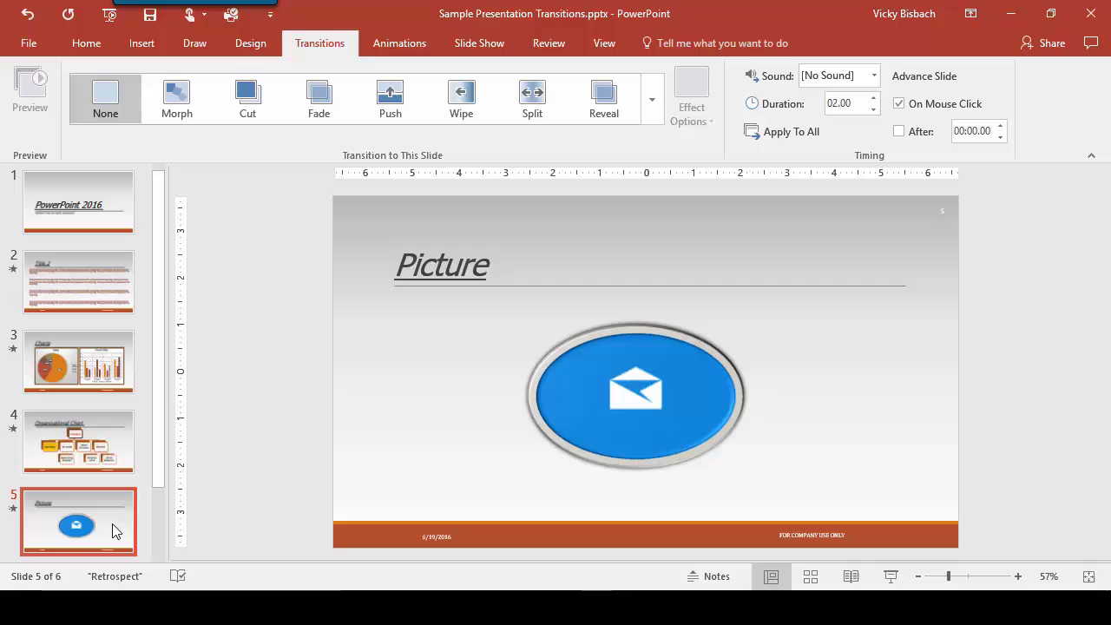
# Step: Apply the Ferris Wheel transition to slide 5, the Picture slide
pyautogui.click(654, 104)
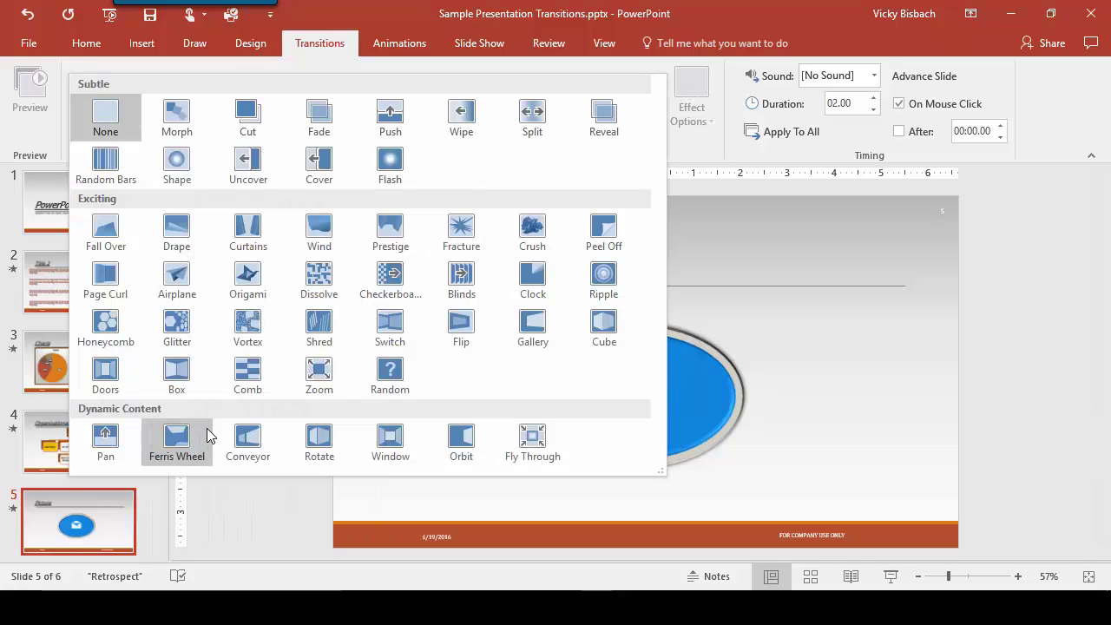
pyautogui.click(196, 440)
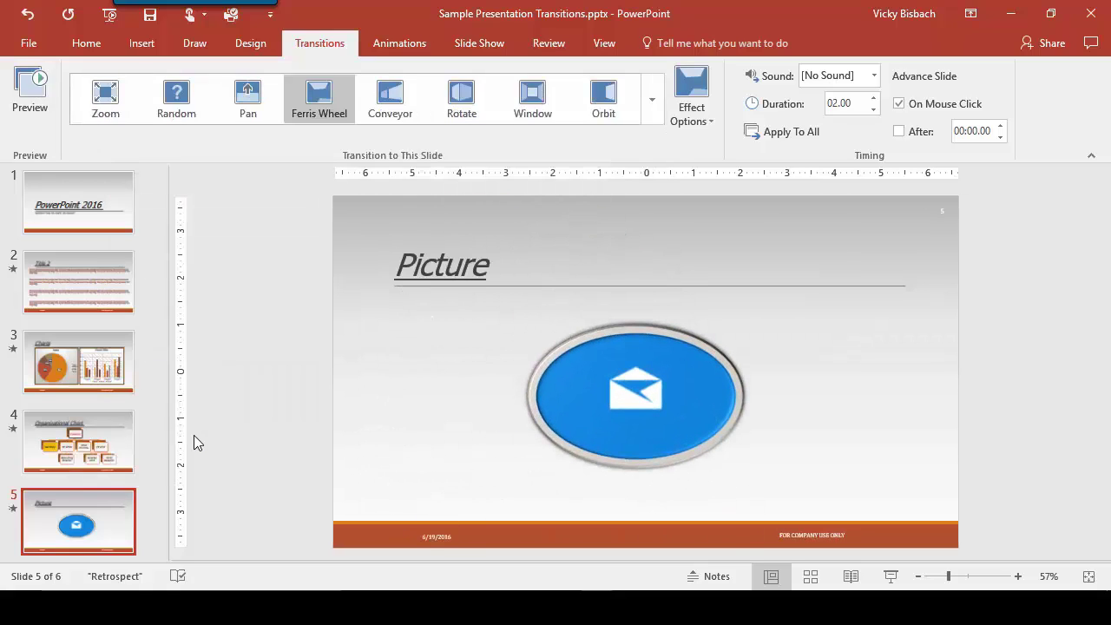
pyautogui.click(712, 122)
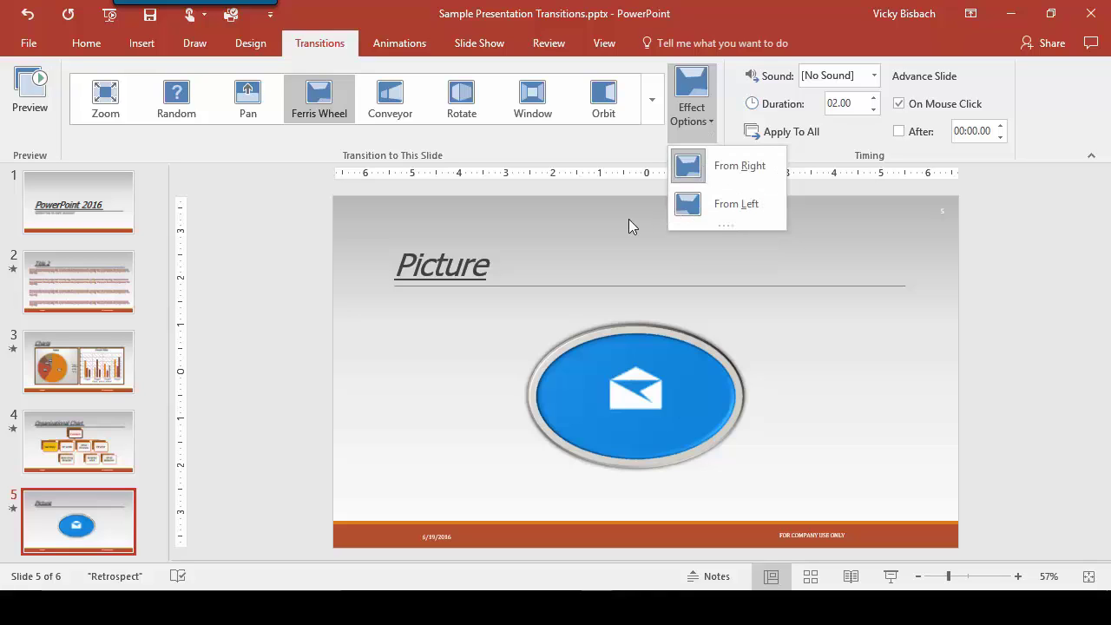
# Step: Apply Fly Through to slide 6, then move back up through the slides
pyautogui.scroll(-2, 475, 169)
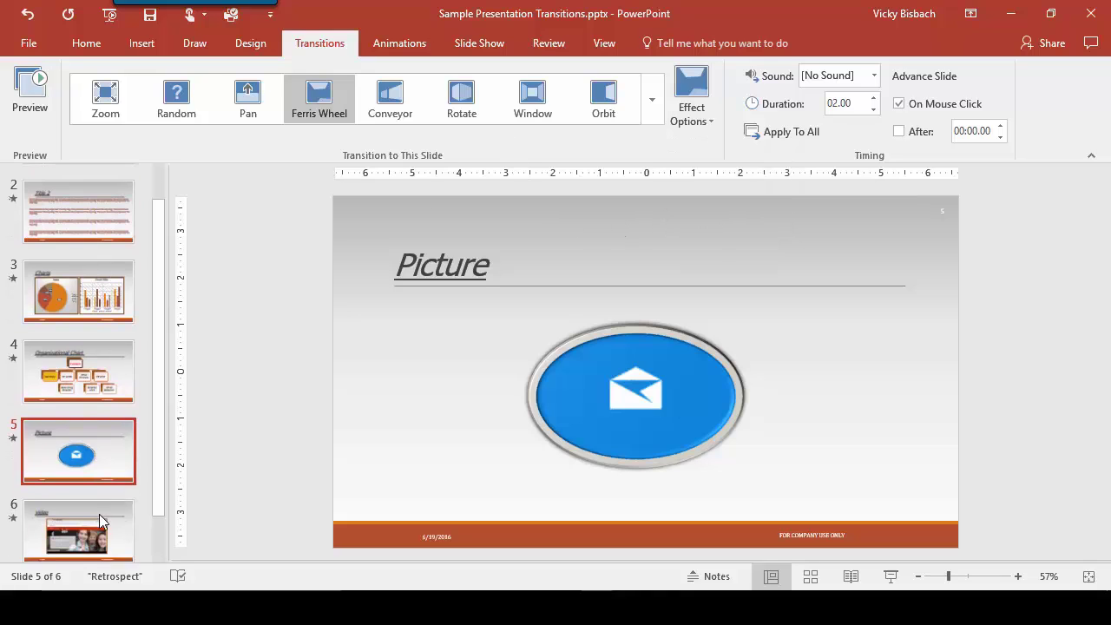
pyautogui.click(654, 99)
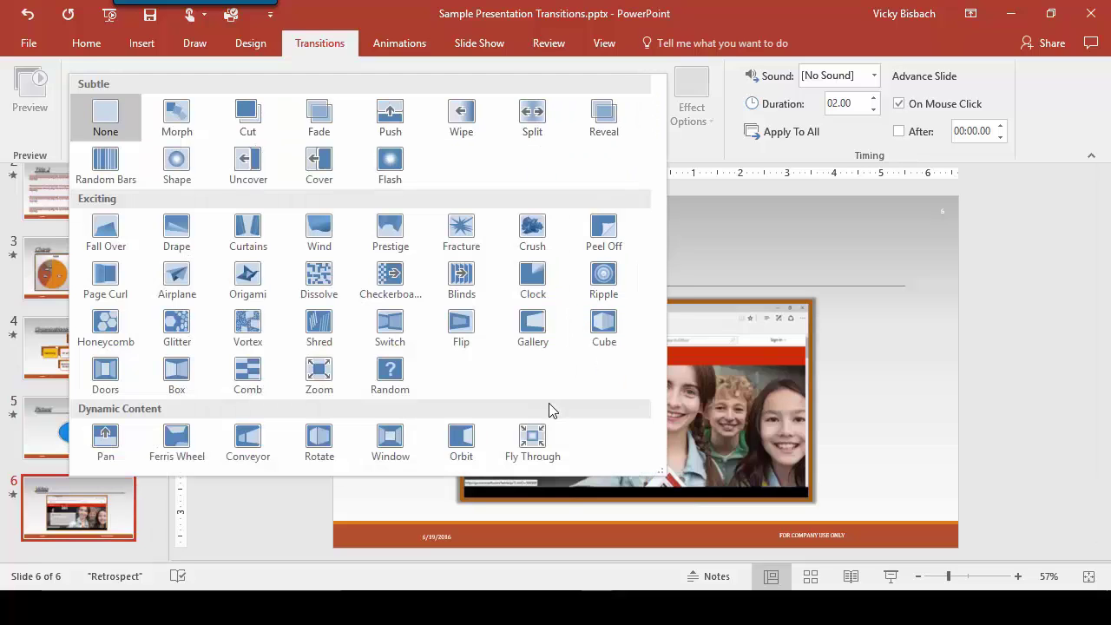
pyautogui.click(532, 437)
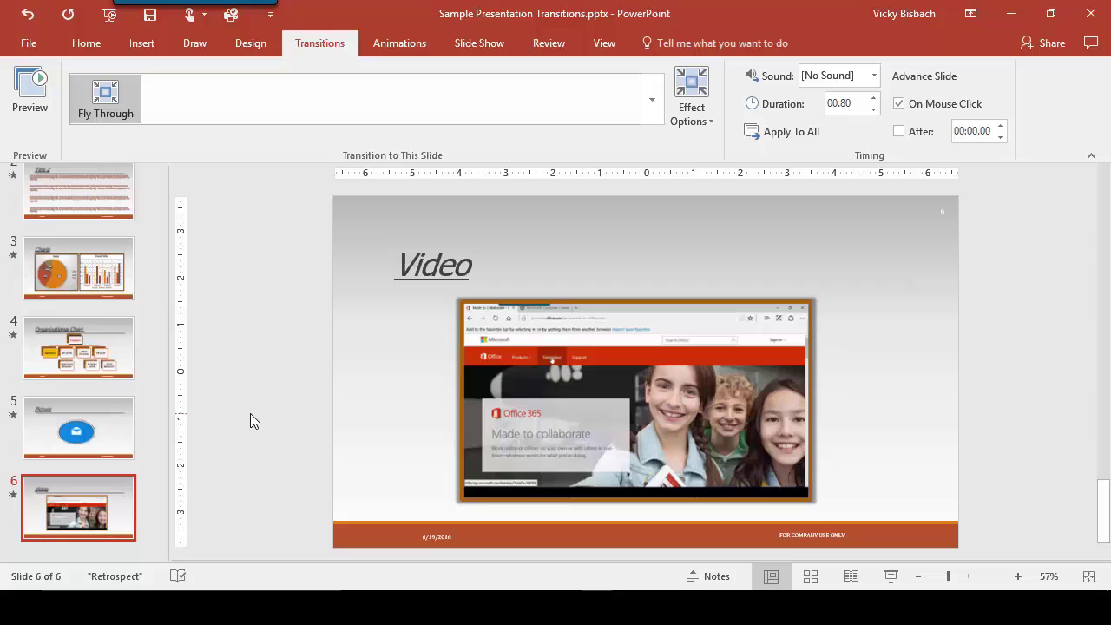
pyautogui.press('Up')
pyautogui.press('Up')
pyautogui.press('Up')
pyautogui.press('Up')
pyautogui.press('Up')
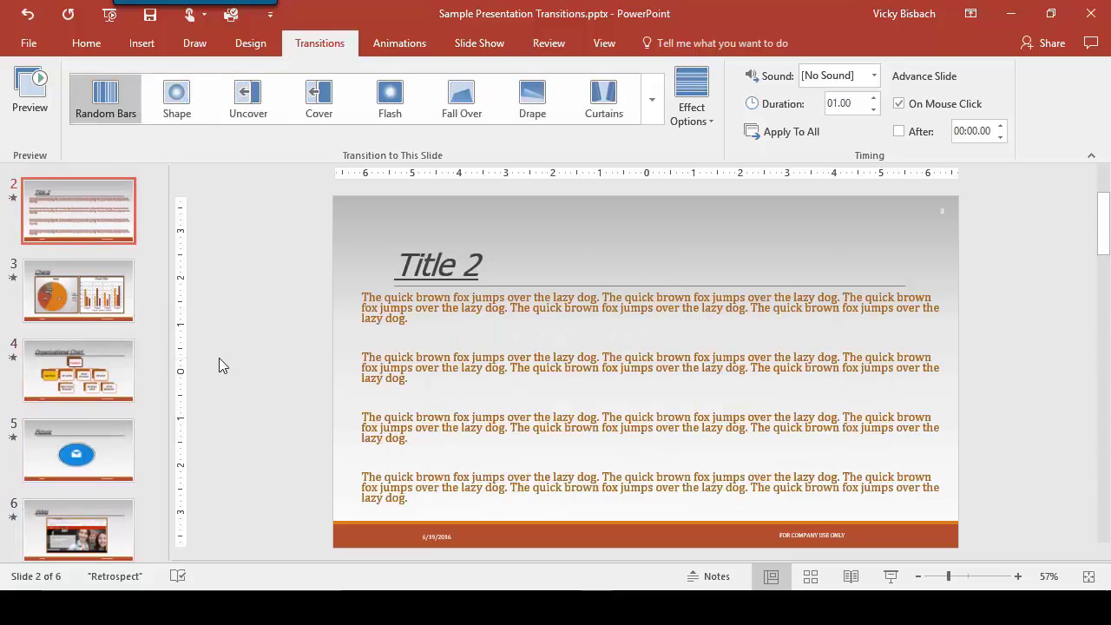
# Step: Shorten slide 2's transition to 0.75 seconds and slide 3's to 1.00 second
pyautogui.click(104, 308)
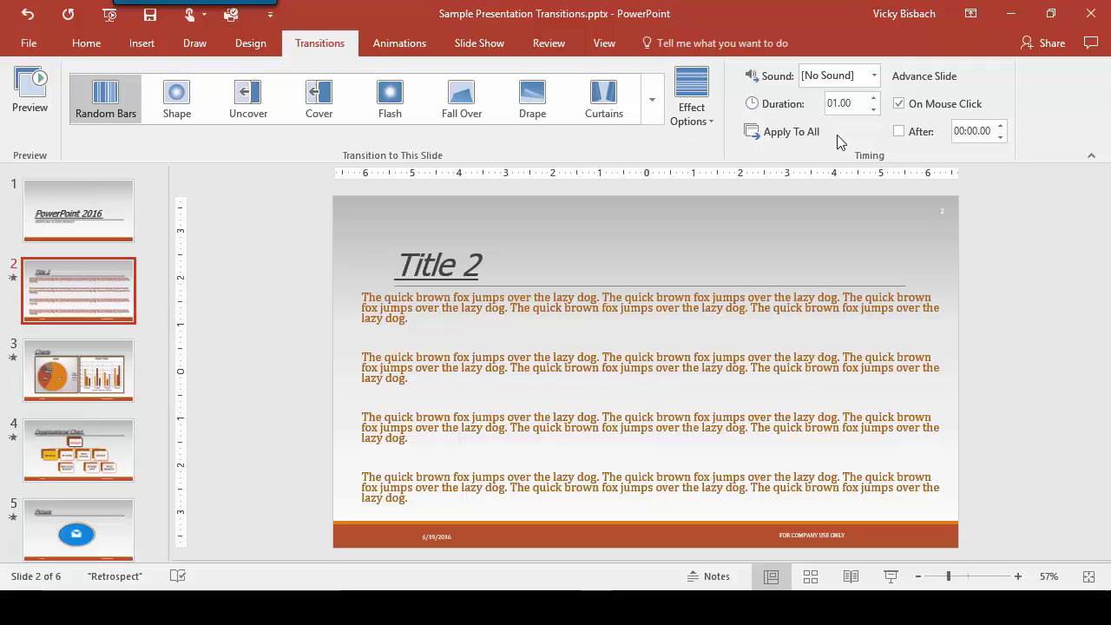
pyautogui.click(873, 110)
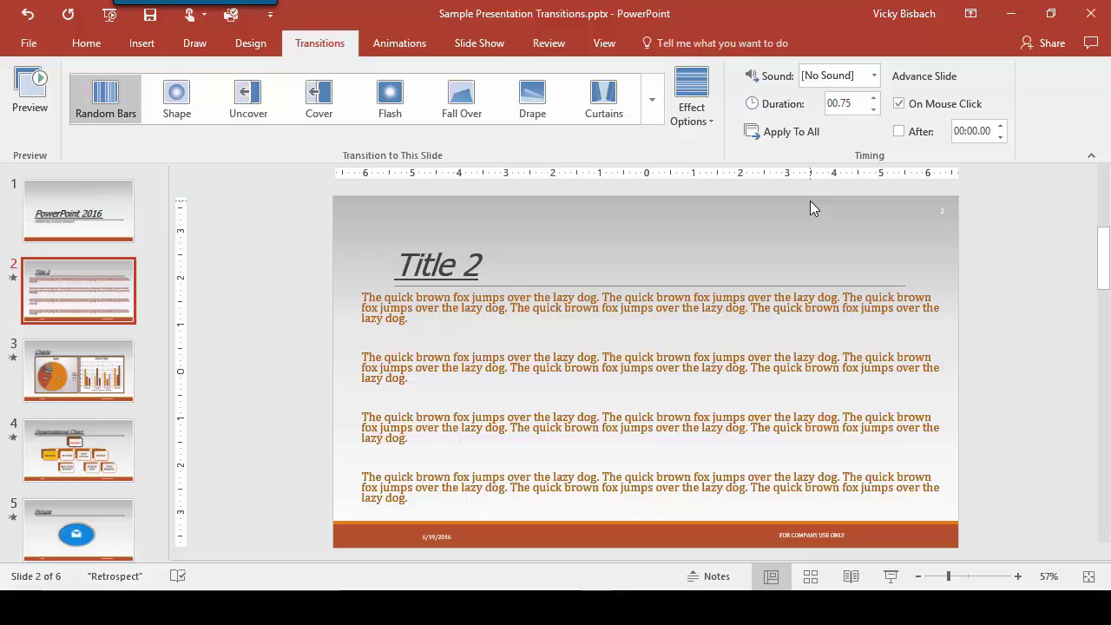
pyautogui.click(121, 364)
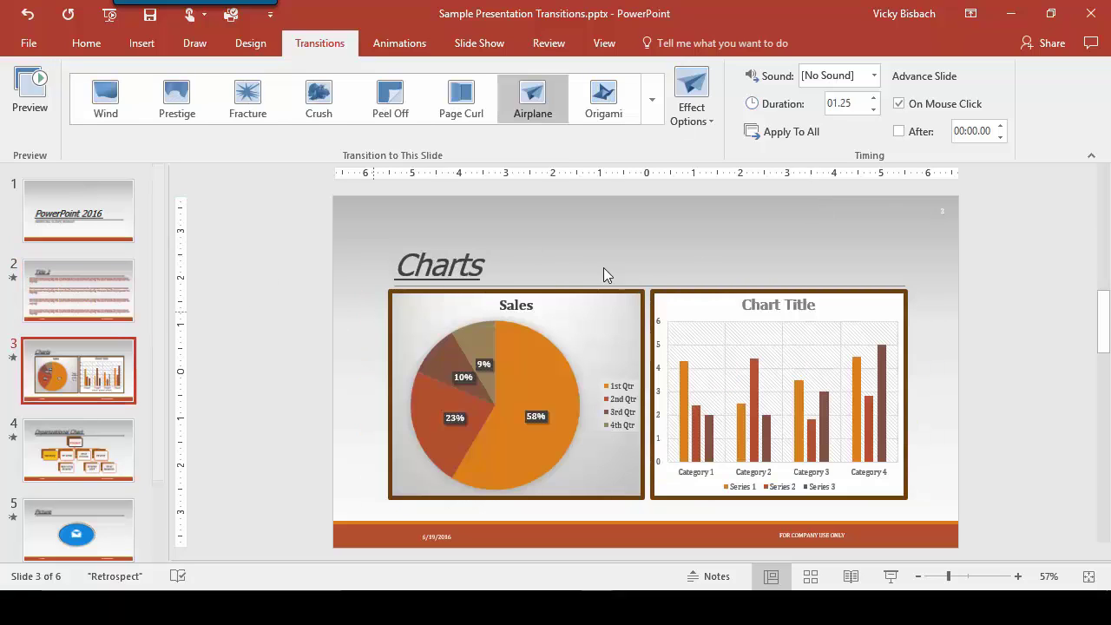
pyautogui.click(873, 109)
# Step: Lower slide 4's transition to 1.50 seconds and slide 6's to 0.75 seconds
pyautogui.click(76, 445)
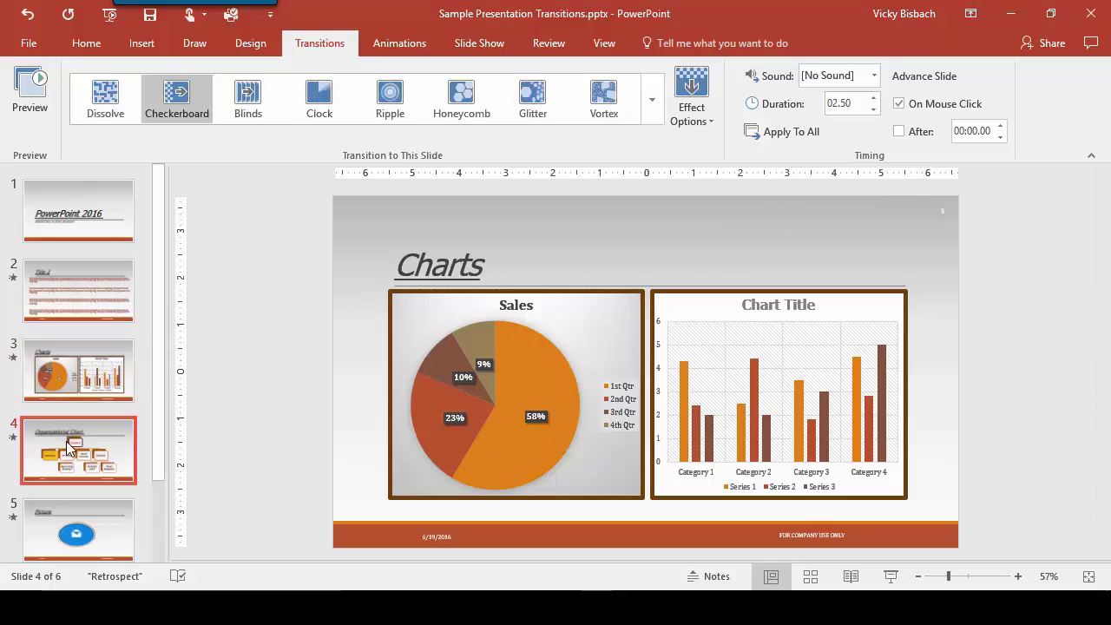
pyautogui.click(873, 110)
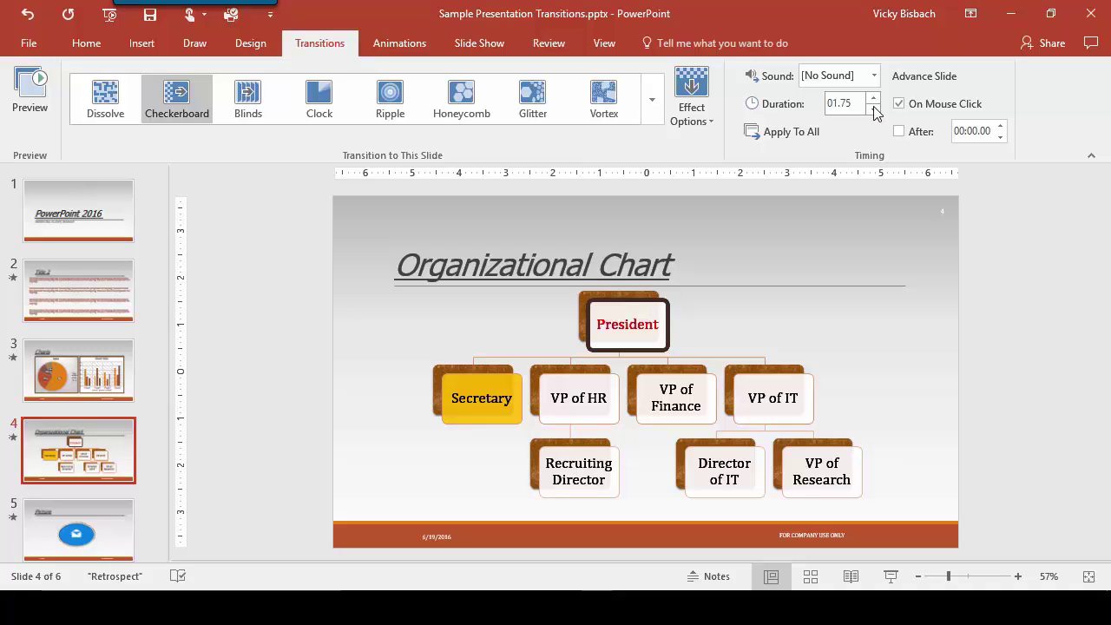
pyautogui.click(873, 110)
pyautogui.click(69, 531)
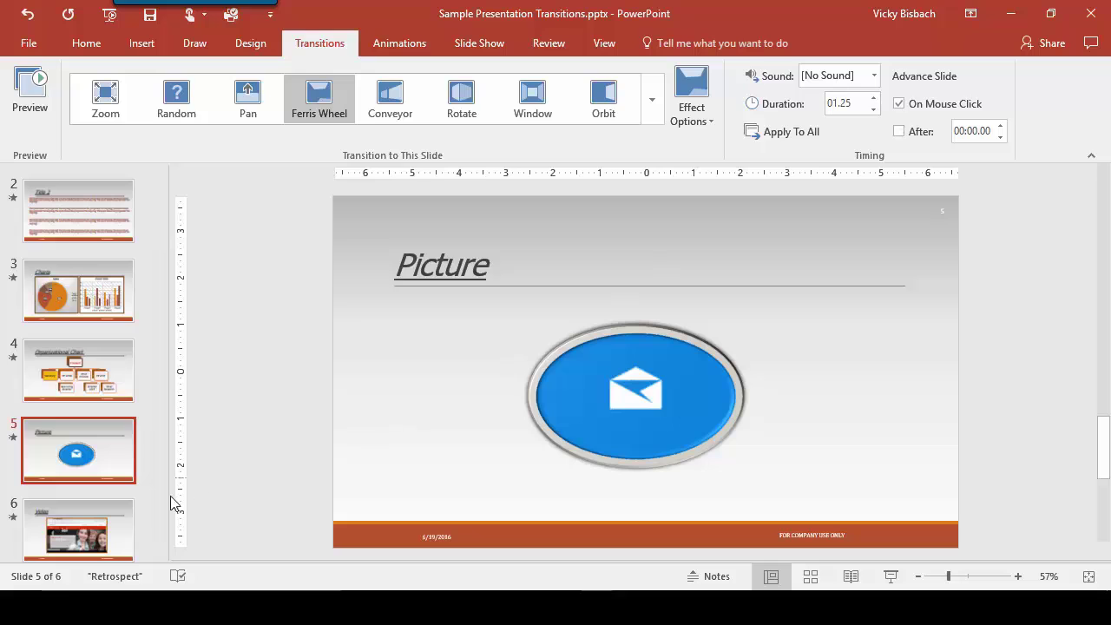
pyautogui.click(106, 538)
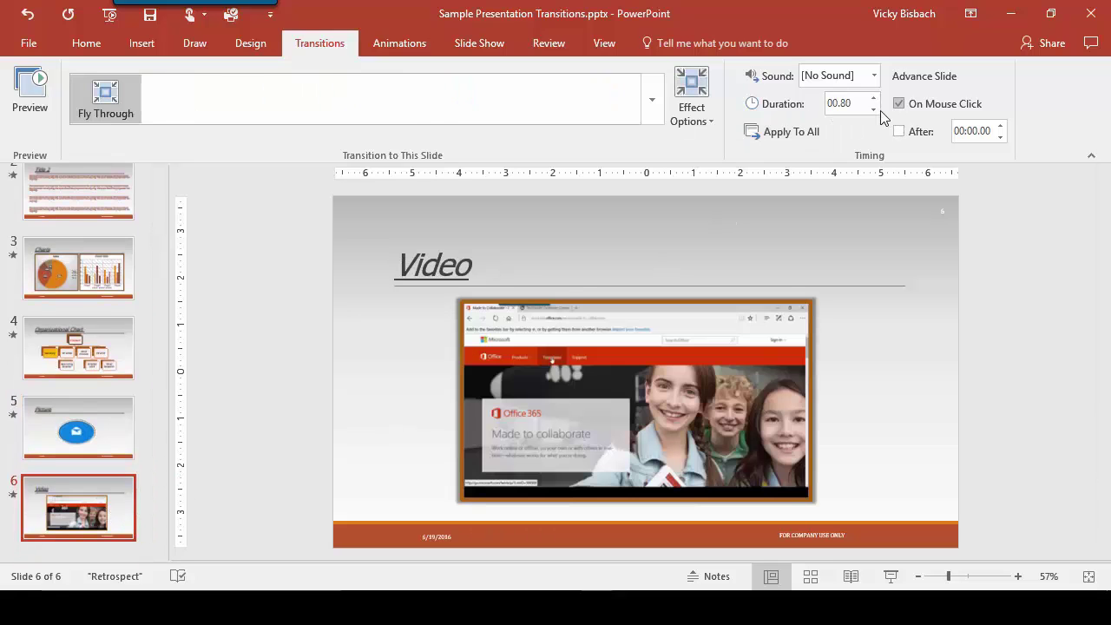
pyautogui.click(873, 109)
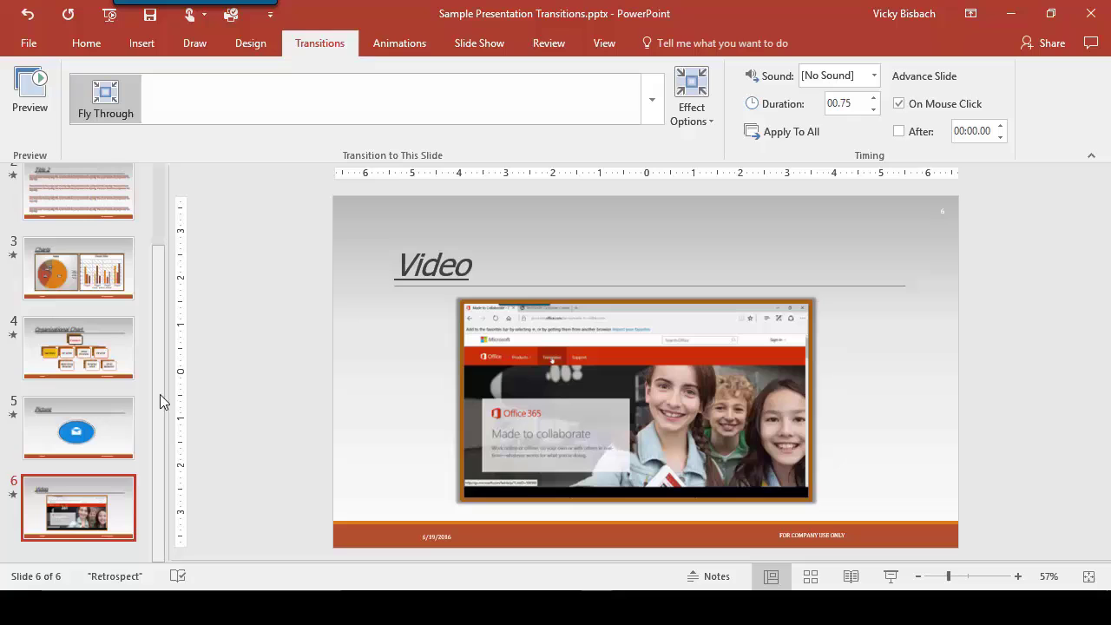
pyautogui.moveTo(160, 394); pyautogui.dragTo(159, 260)
pyautogui.click(81, 285)
pyautogui.click(33, 104)
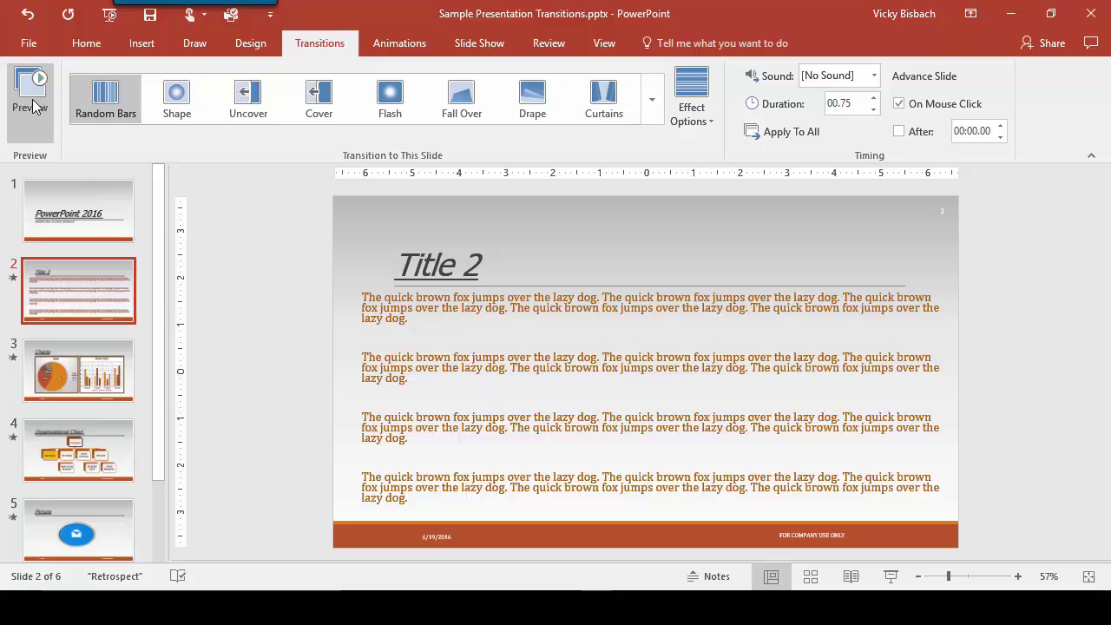
pyautogui.click(78, 372)
pyautogui.click(33, 95)
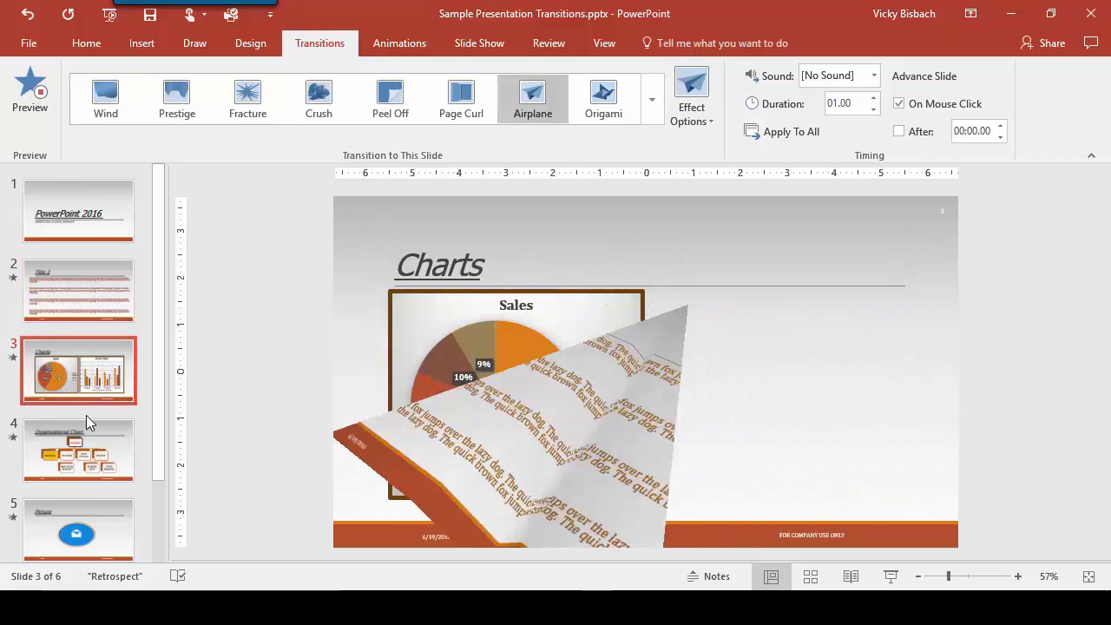
pyautogui.click(91, 450)
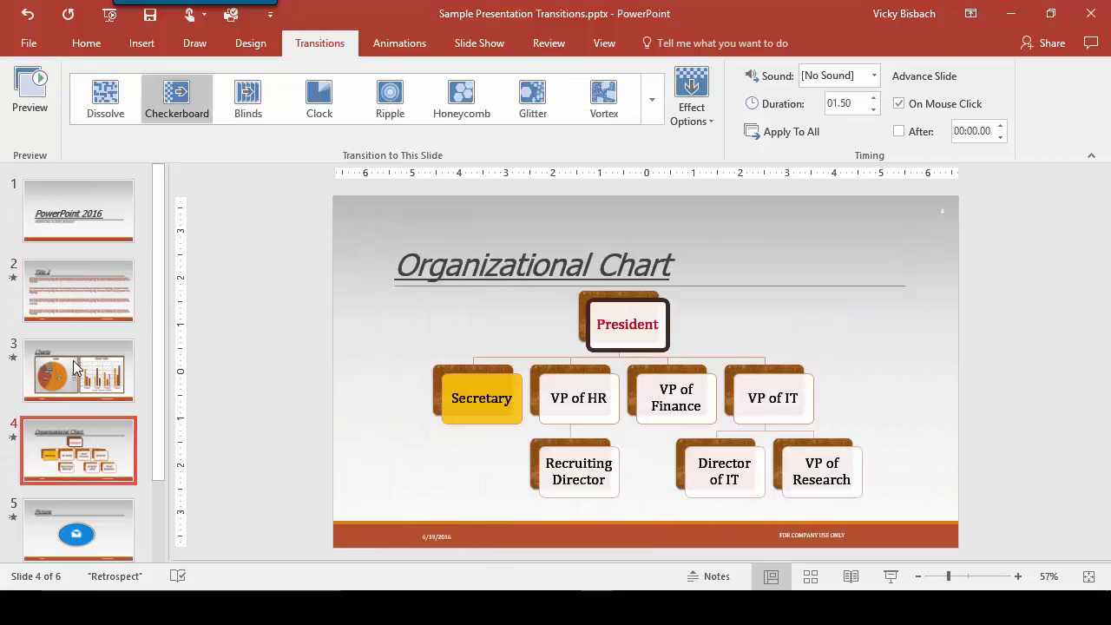
pyautogui.click(31, 94)
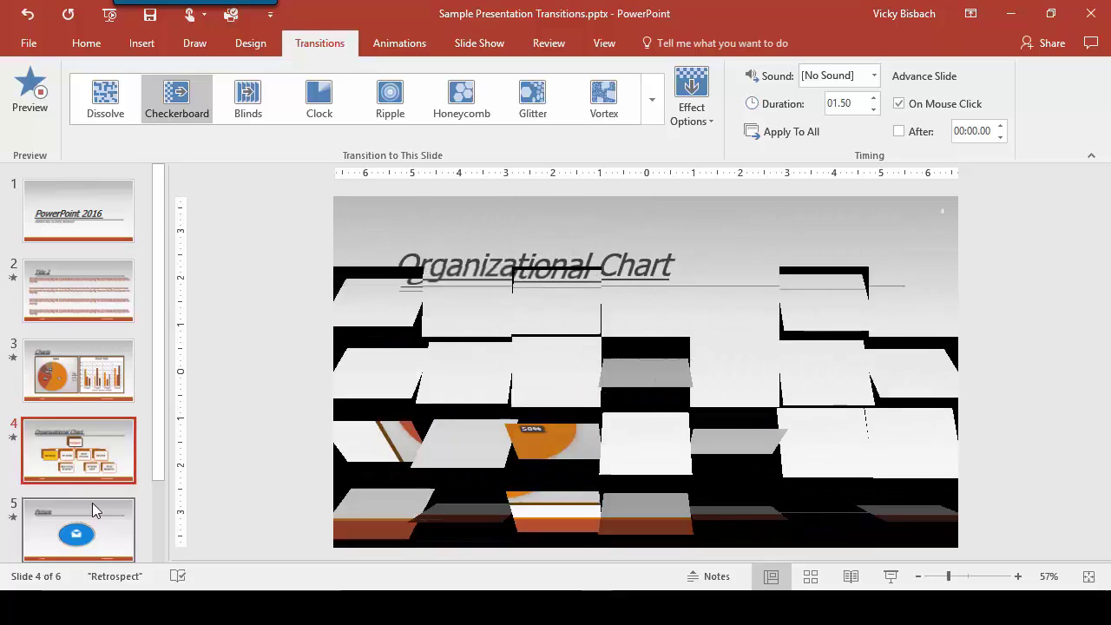
pyautogui.click(90, 519)
pyautogui.click(26, 95)
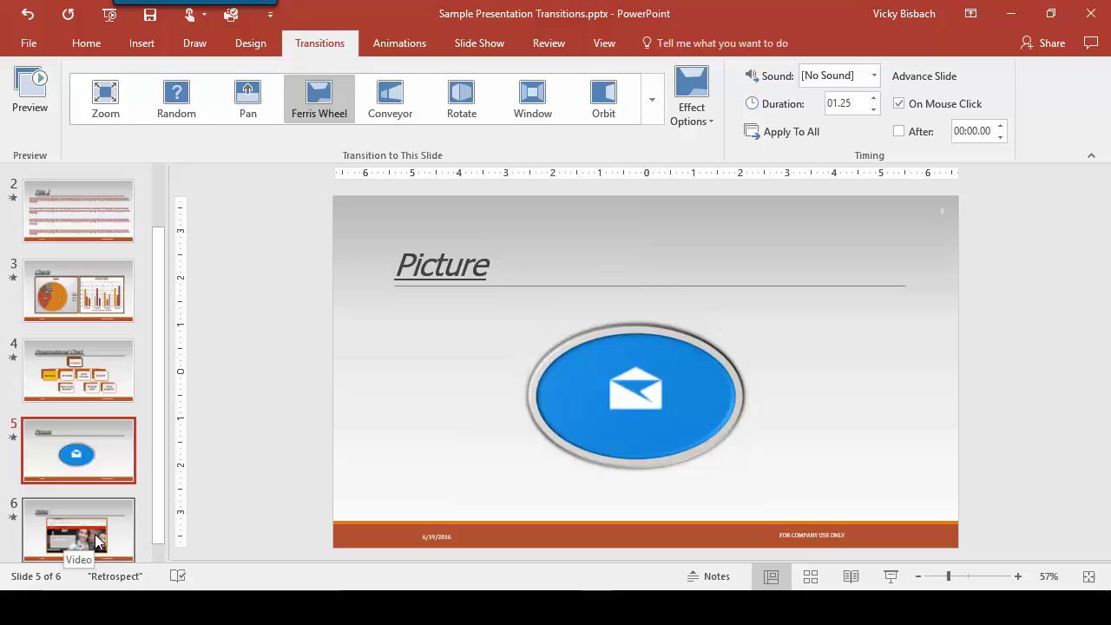
pyautogui.click(94, 536)
pyautogui.click(30, 91)
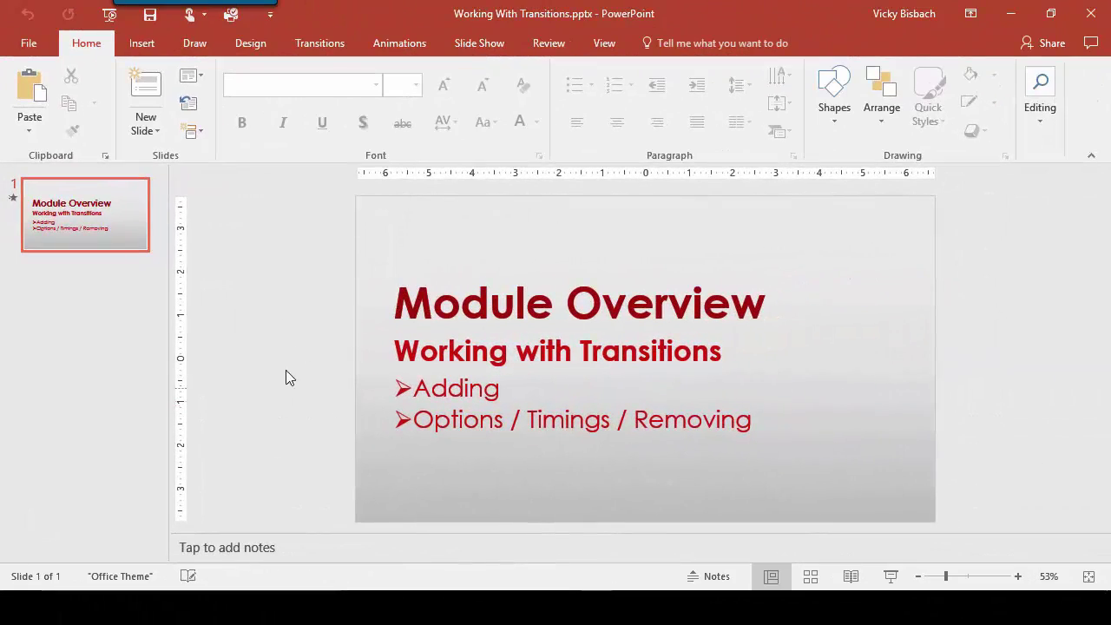
# Step: Preview the Module Overview slide's Random Bars transition in Working With Transitions.pptx
pyautogui.click(326, 45)
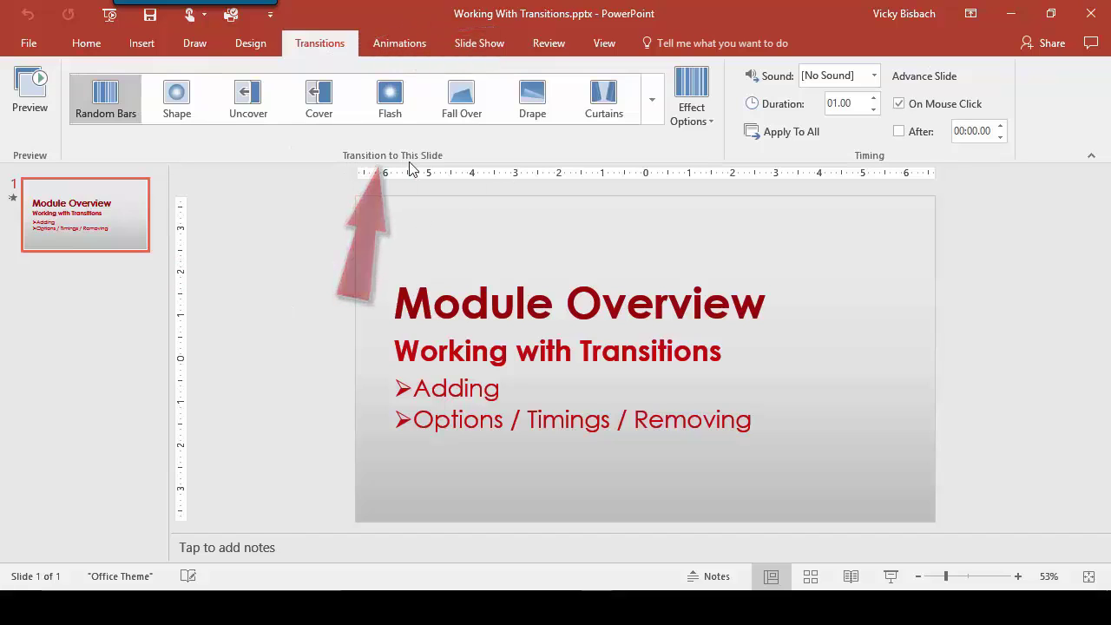
pyautogui.click(651, 122)
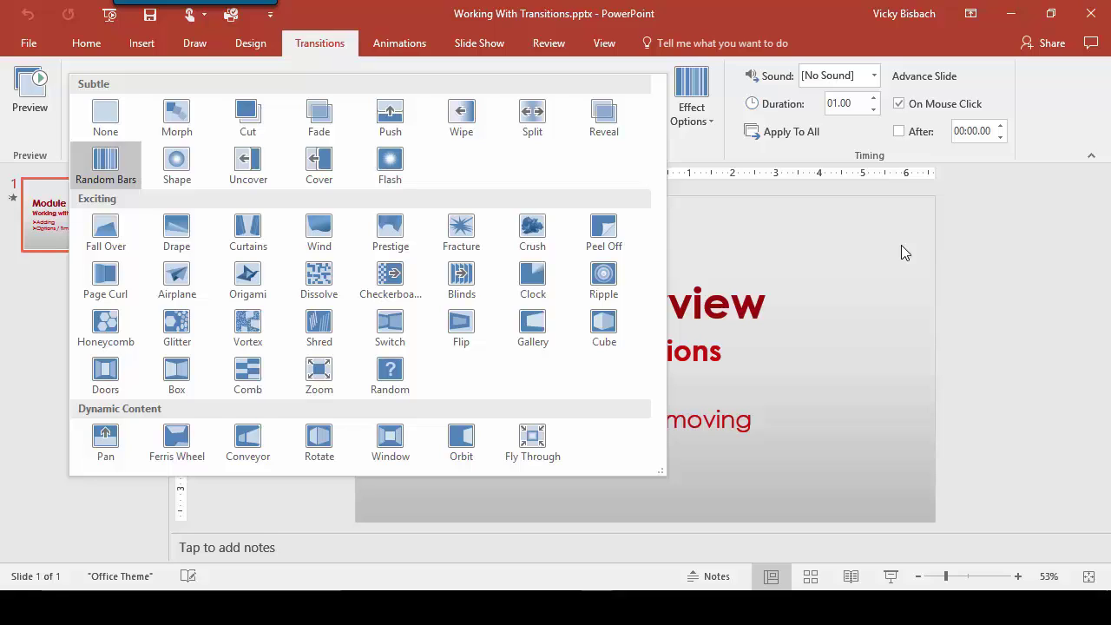
pyautogui.click(951, 240)
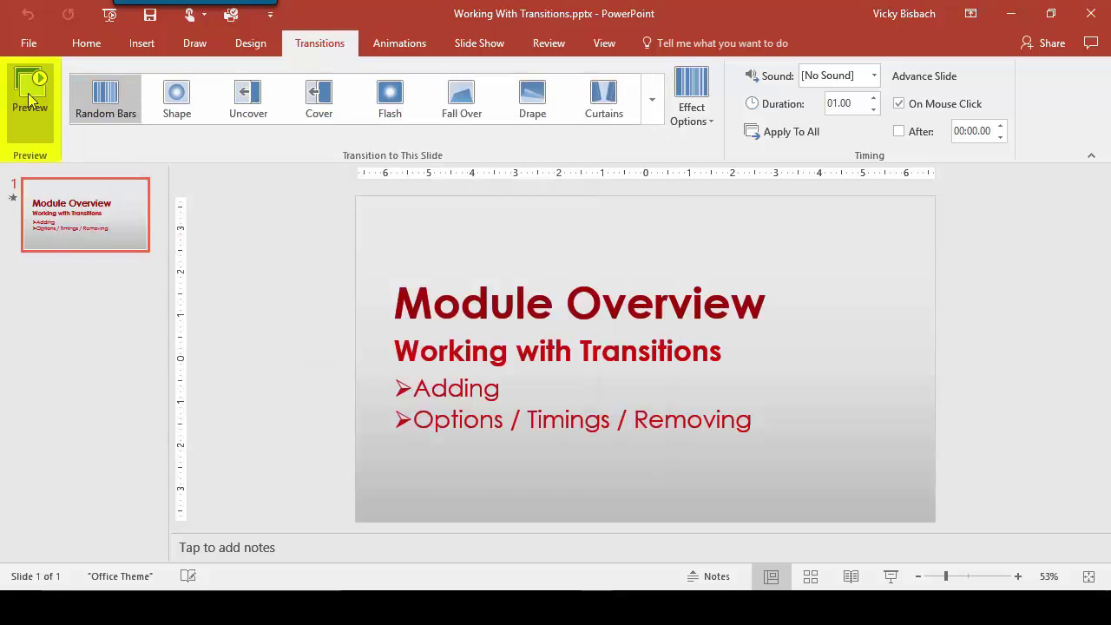